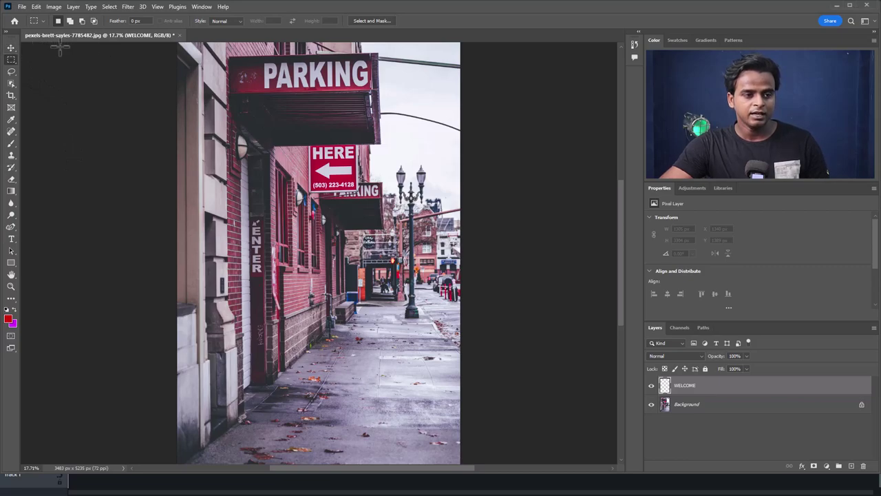
Commit a placeholder text click, then delete the empty WELCOME layer, leaving only Background.
click(11, 48)
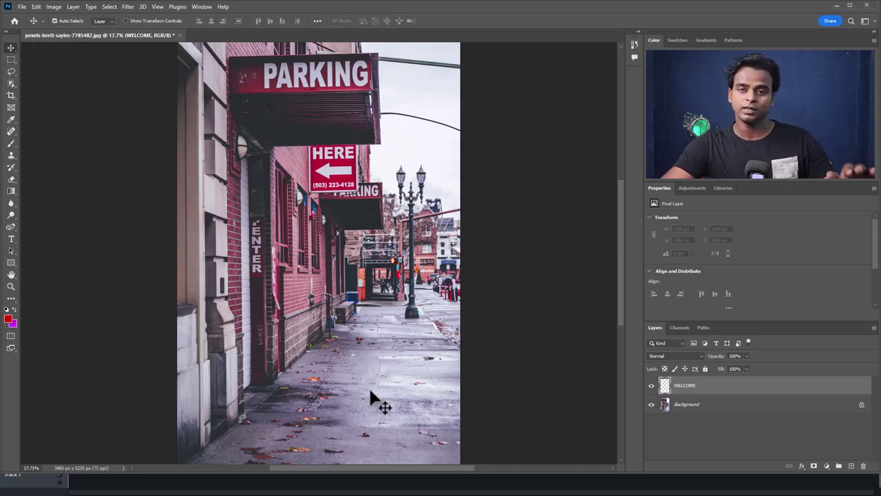
click(10, 240)
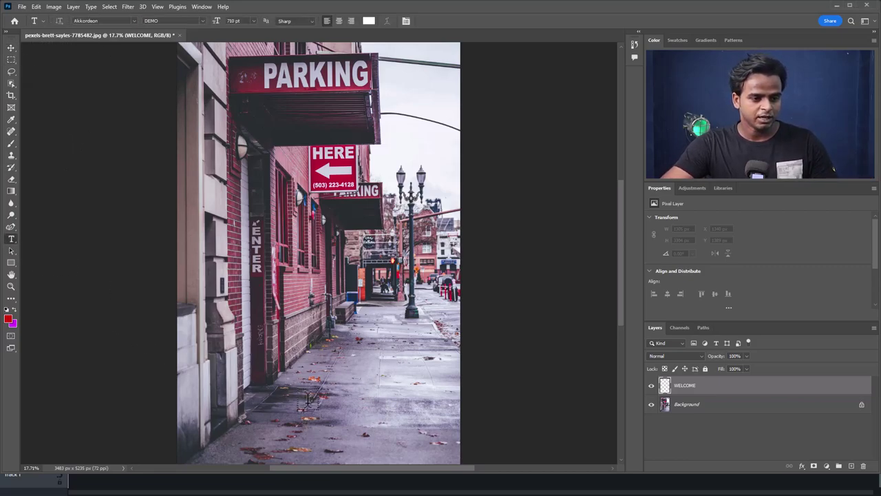
click(290, 377)
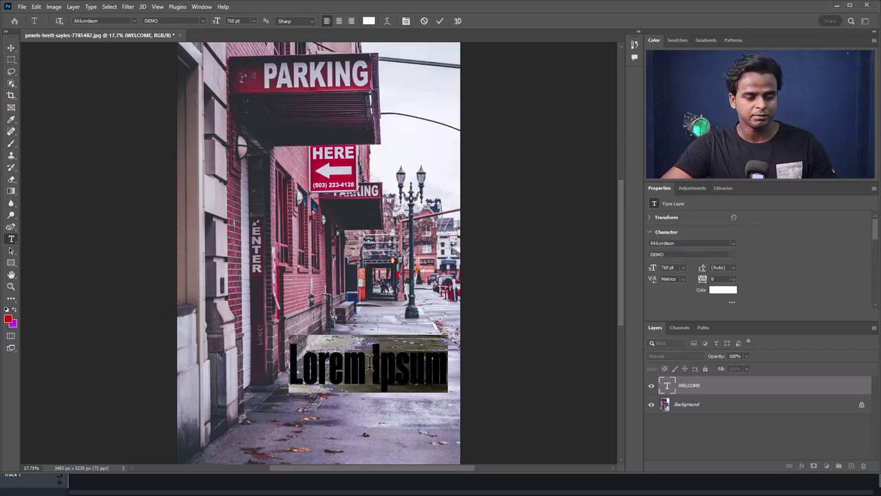
click(439, 21)
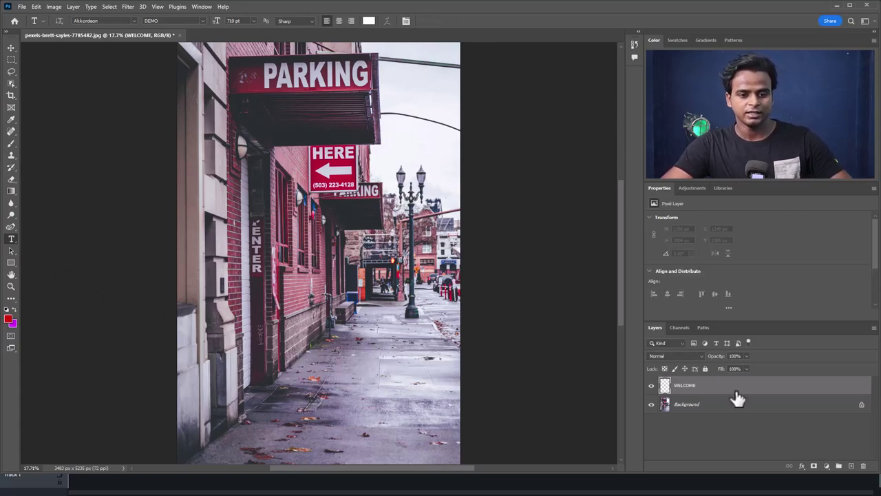
key(Delete)
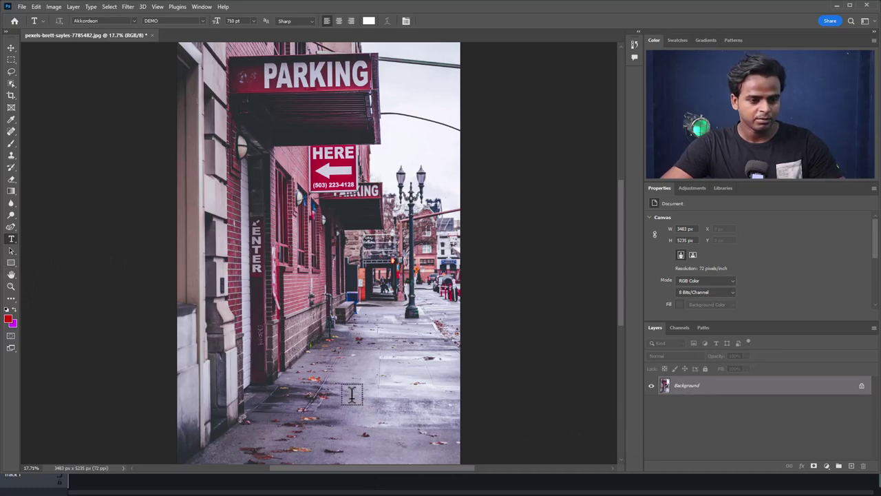
Type white WELCOME across the sidewalk and enlarge it to 1184 pt.
click(267, 377)
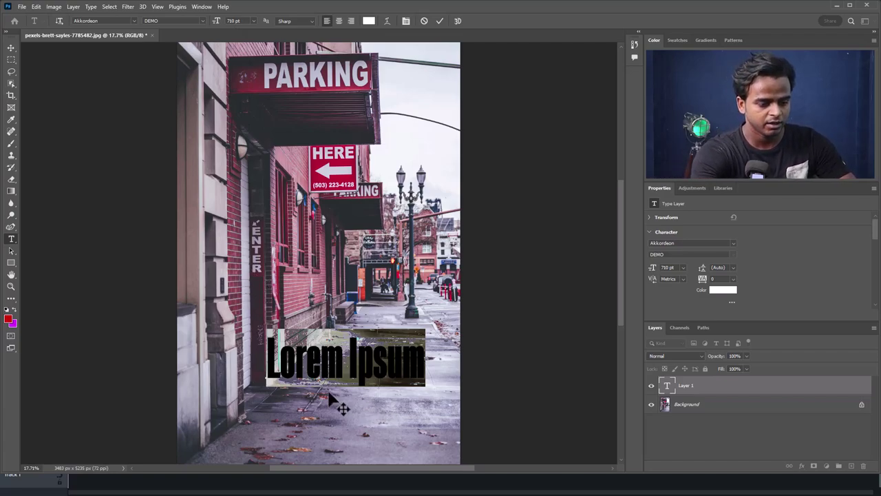
text(WEL)
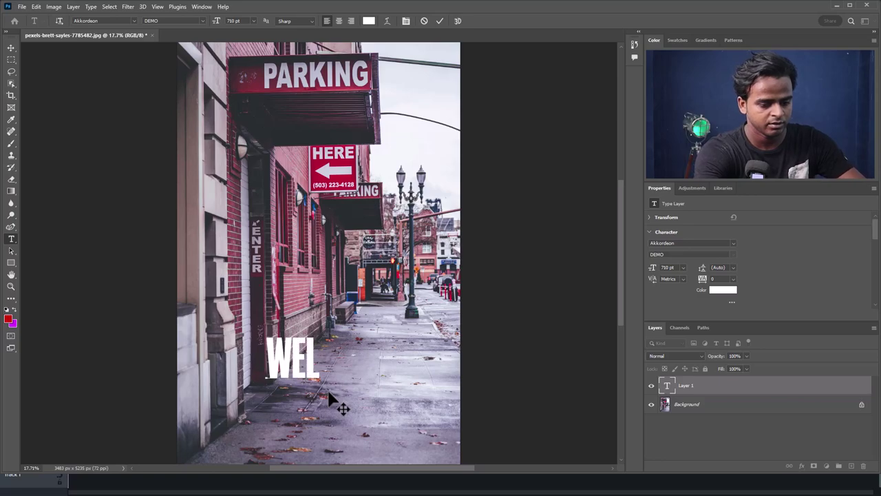
text(COME)
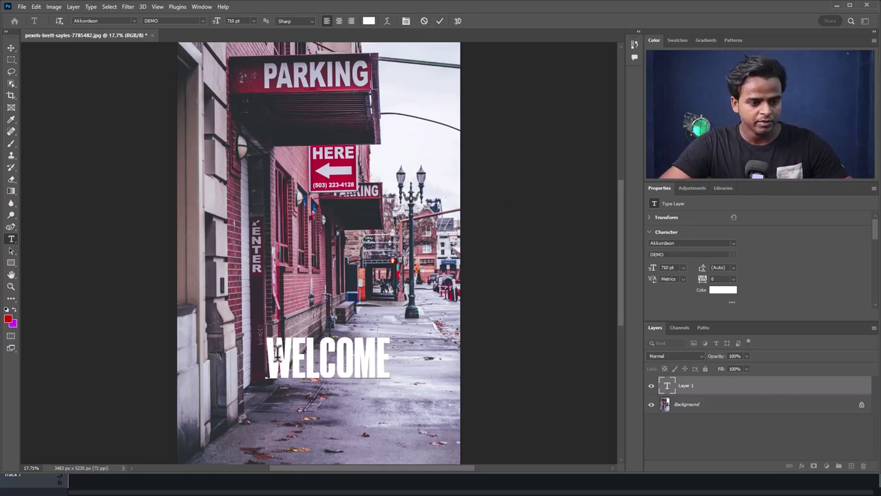
drag(269, 355, 408, 351)
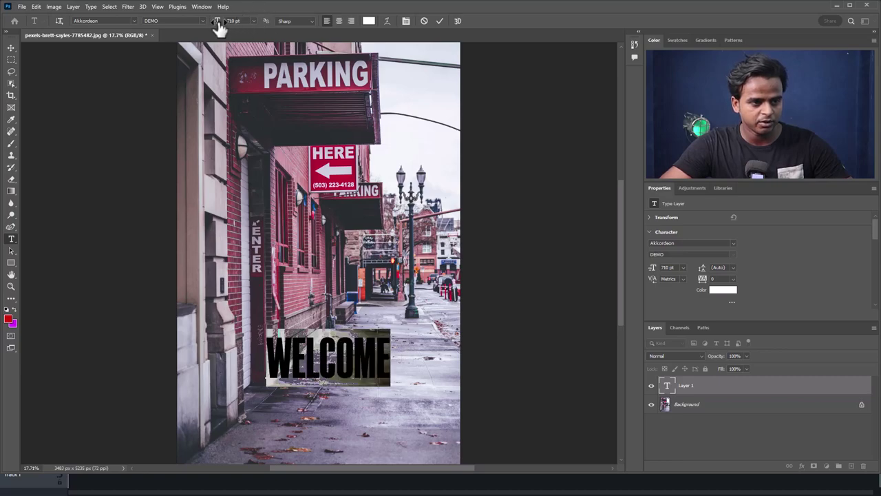
drag(218, 26, 420, 24)
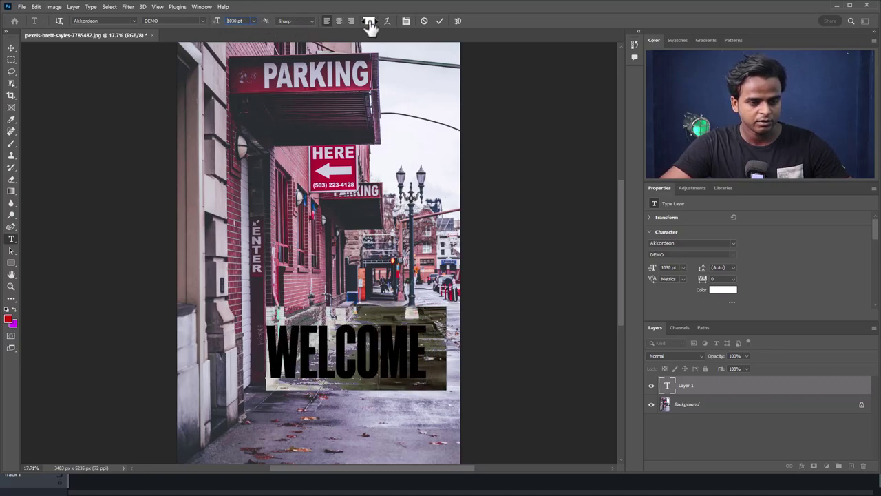
click(437, 21)
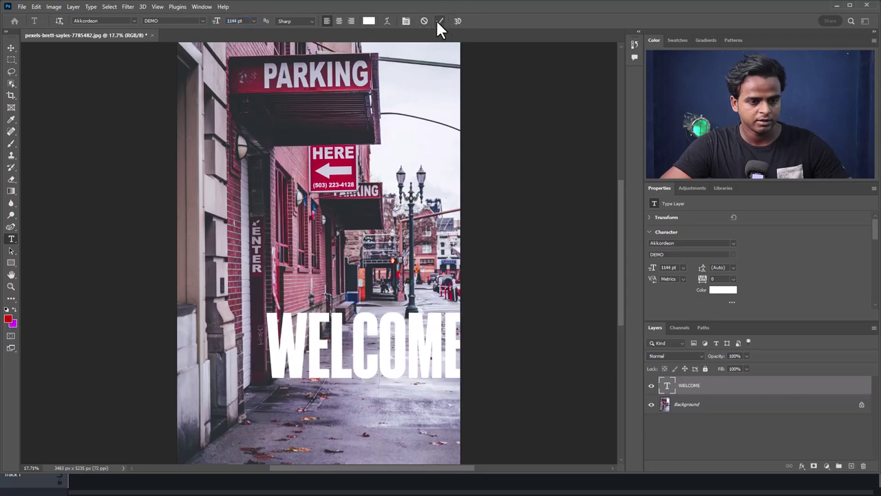
Move the WELCOME text left over the sidewalk and rasterize the type layer.
right_click(10, 49)
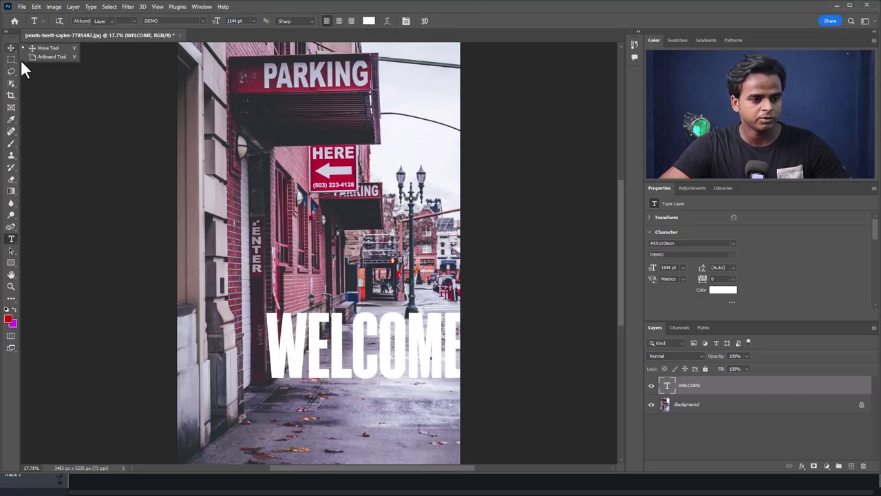
click(55, 58)
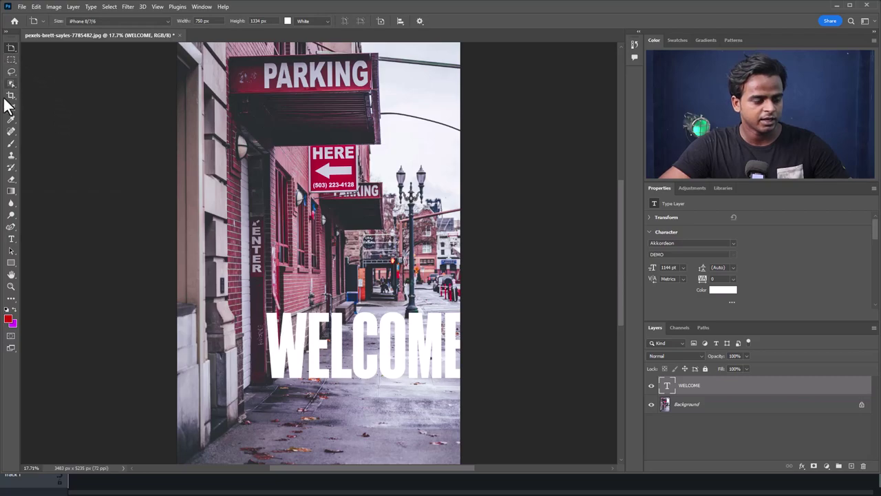
right_click(12, 47)
click(41, 48)
mouse_move(289, 357)
mouse_down()
mouse_move(203, 374)
mouse_move(234, 368)
mouse_move(268, 339)
mouse_up()
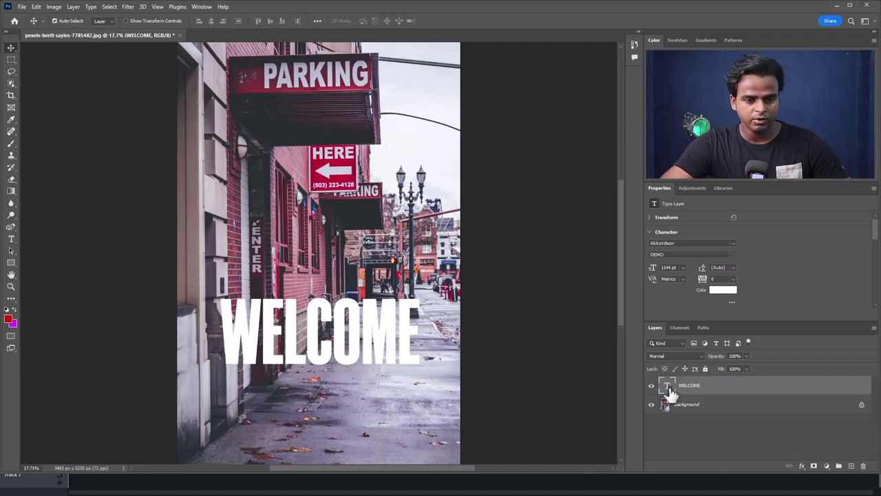
right_click(718, 390)
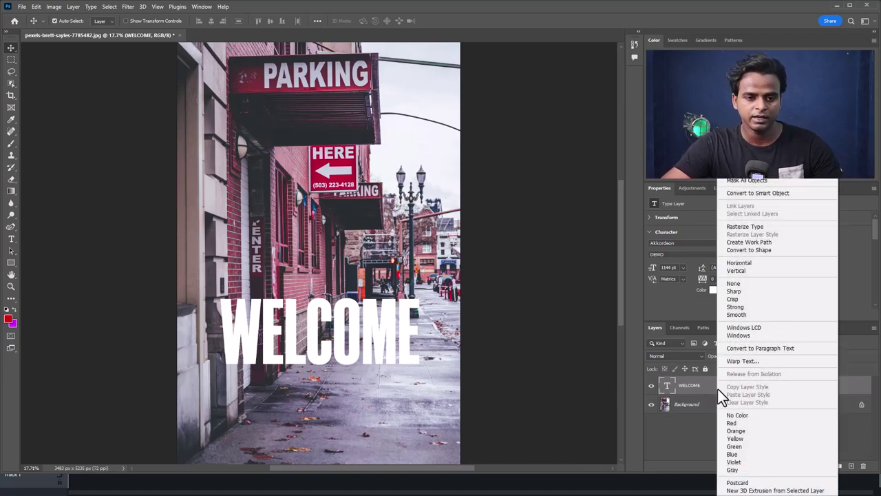
click(755, 227)
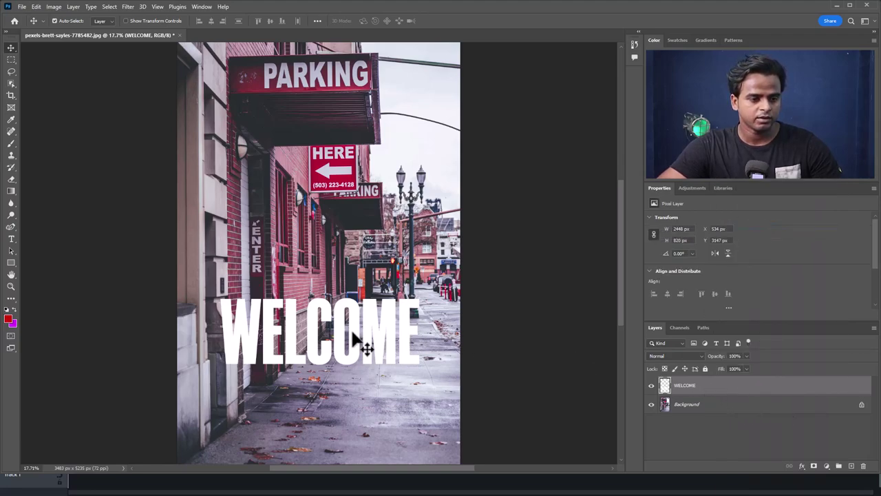
Cut the WELCOME lettering with a rectangular marquee and launch Filter > Vanishing Point.
click(11, 60)
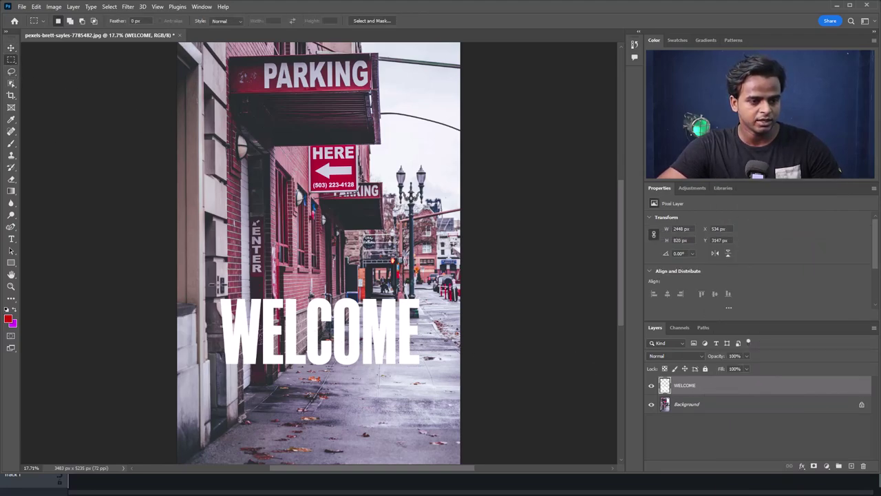
drag(211, 289, 460, 379)
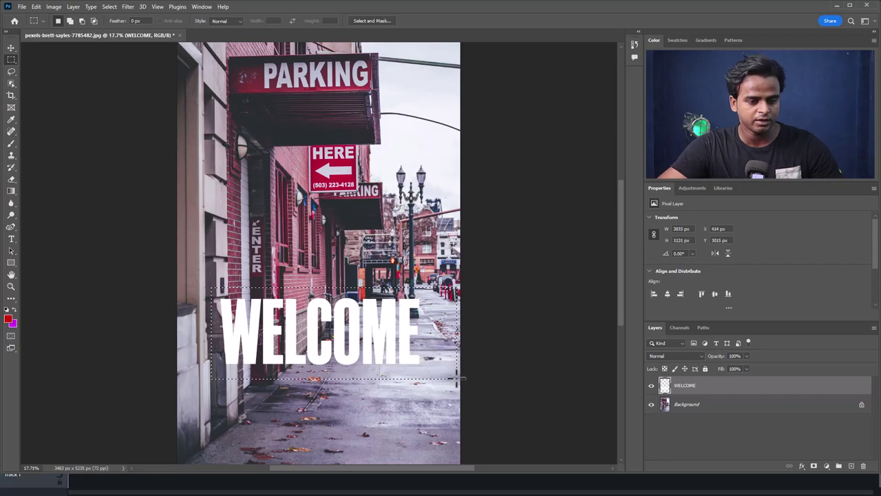
key(ctrl+x)
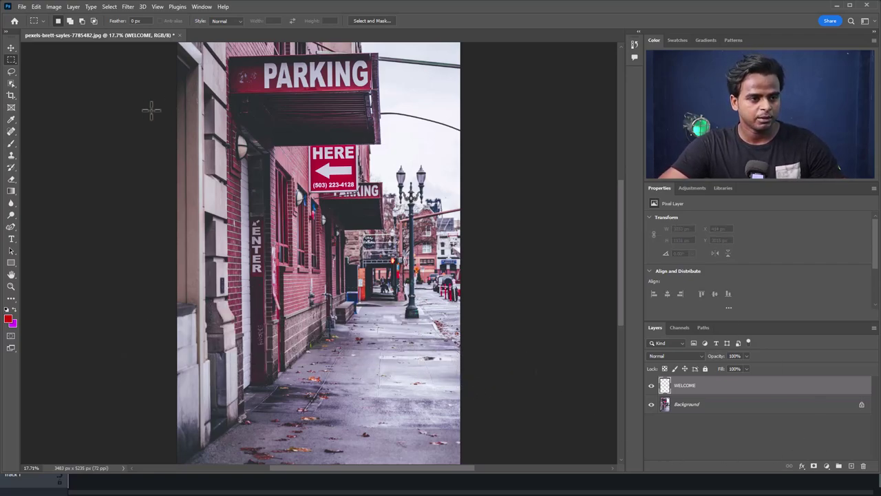
click(128, 7)
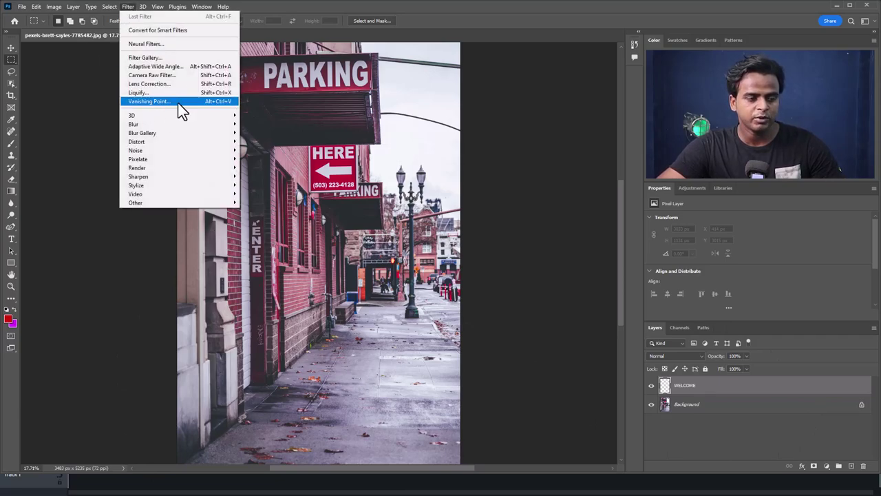
click(178, 110)
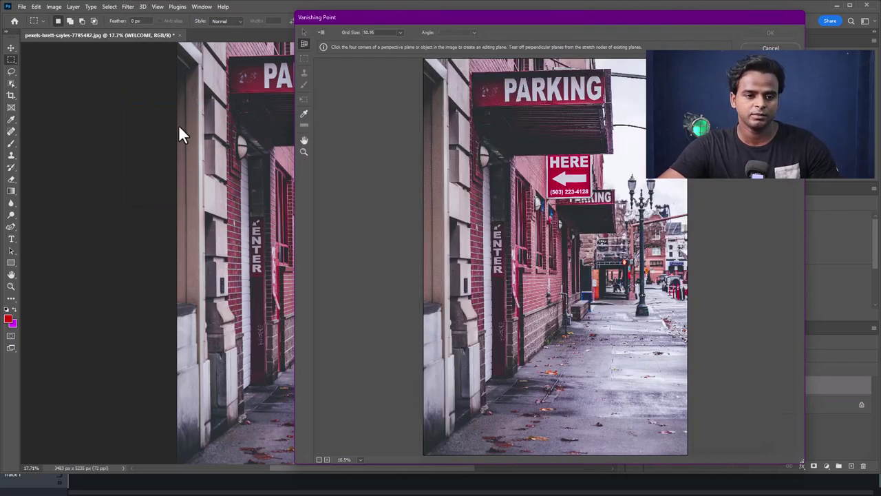
Click the sidewalk plane's corners, align its edge, and extend it to the image bottom.
drag(430, 18, 423, 8)
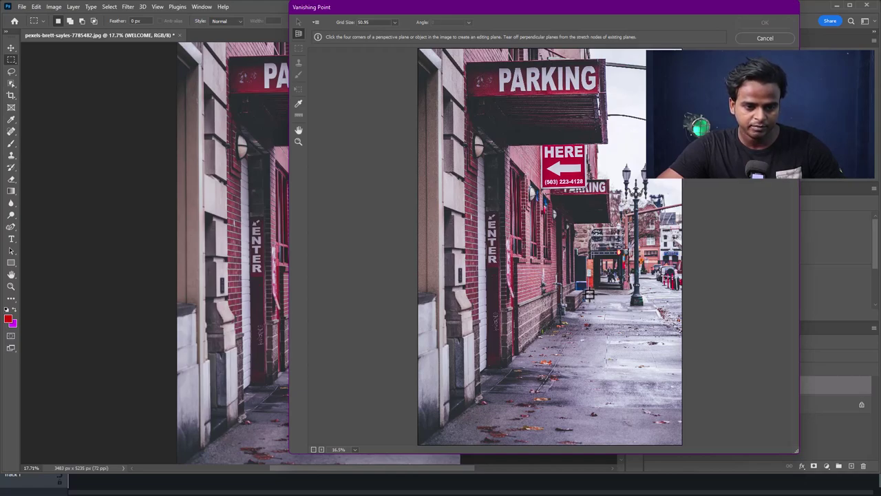
click(588, 295)
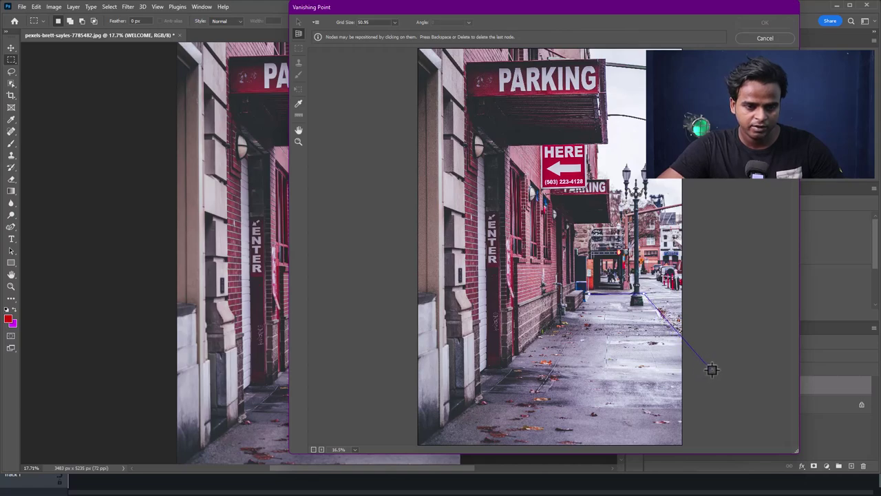
click(713, 370)
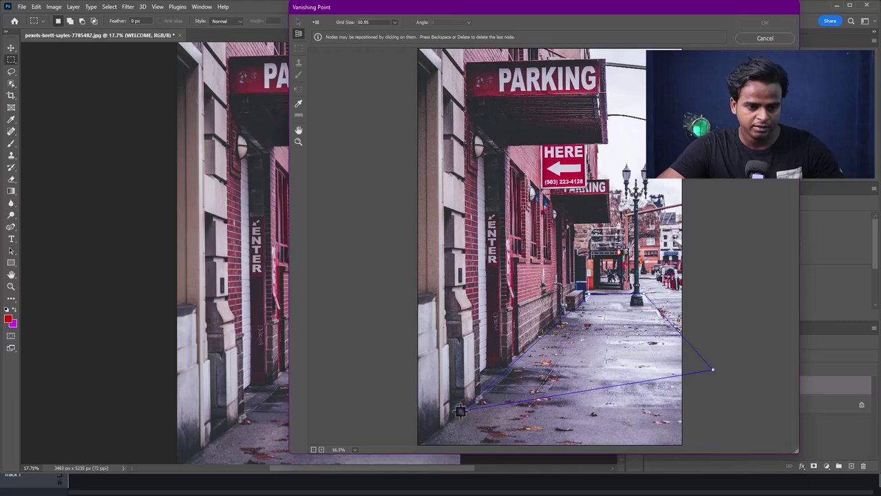
click(462, 418)
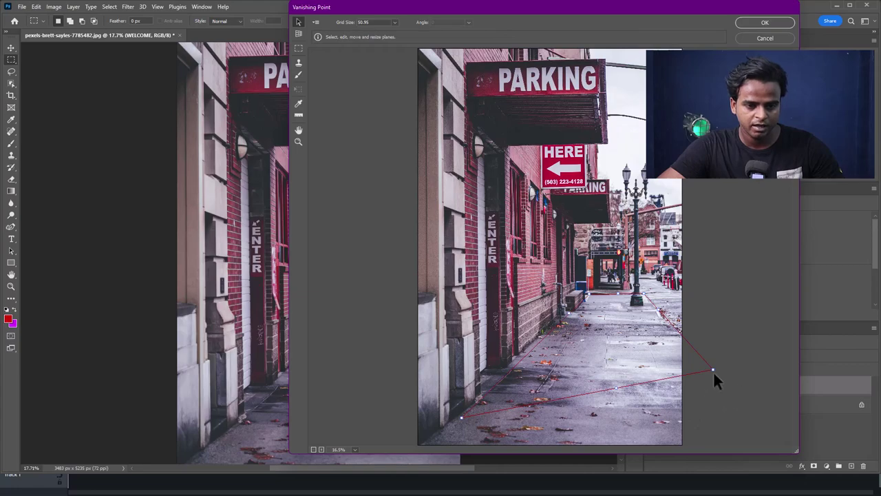
drag(714, 371, 769, 434)
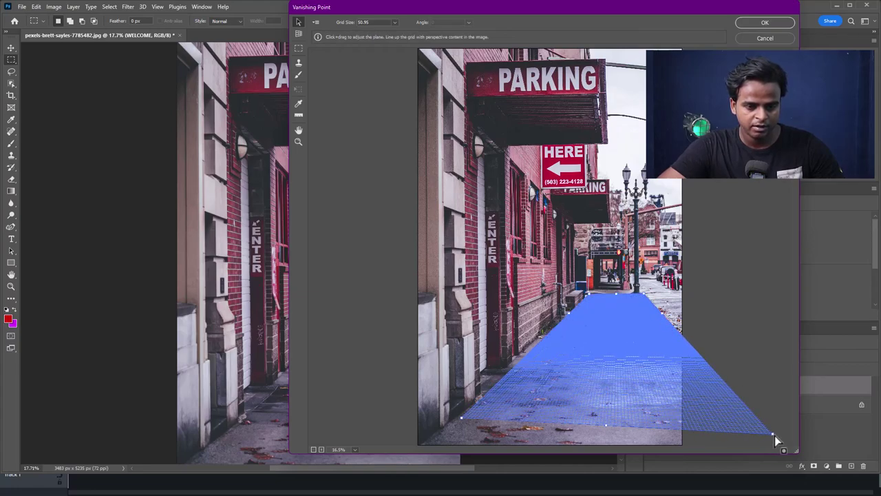
drag(770, 434, 760, 419)
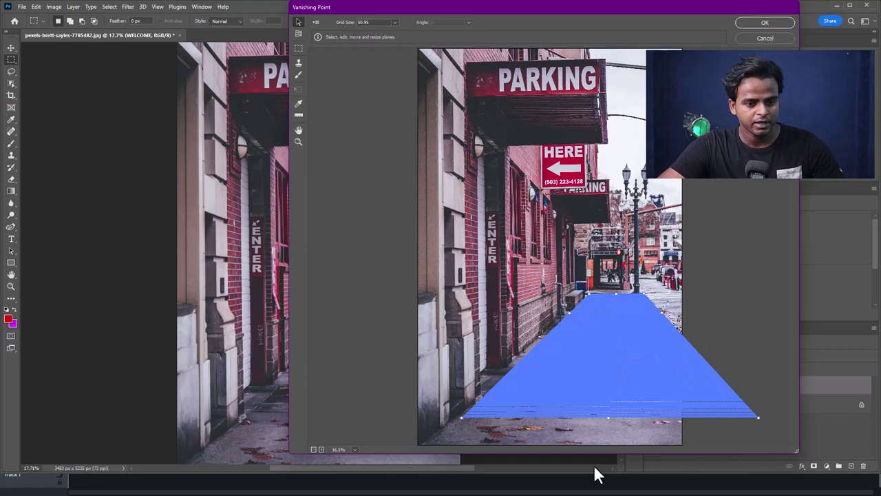
drag(609, 418, 606, 457)
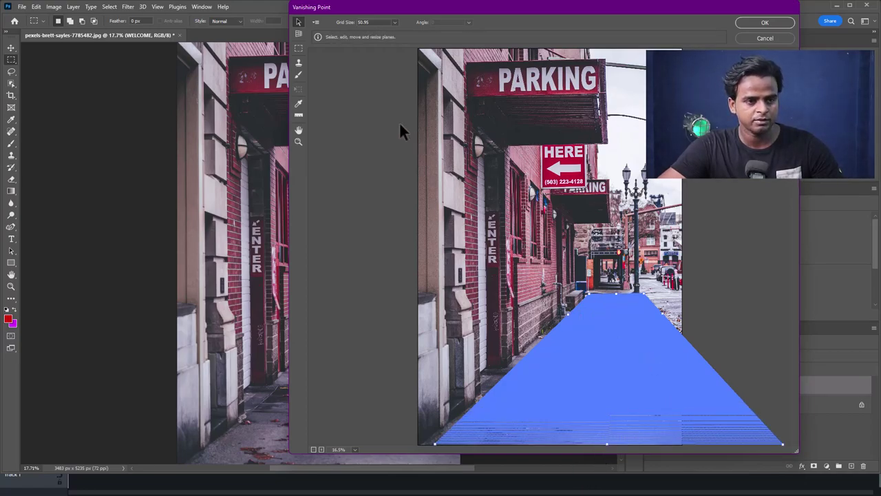
Paste the WELCOME text into Vanishing Point and drag it lower.
key(alt)
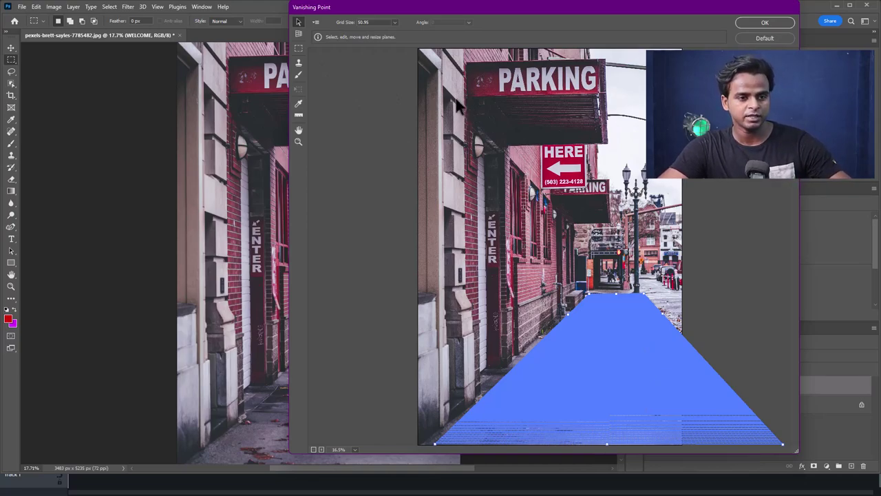
key(ctrl+v)
drag(465, 92, 466, 128)
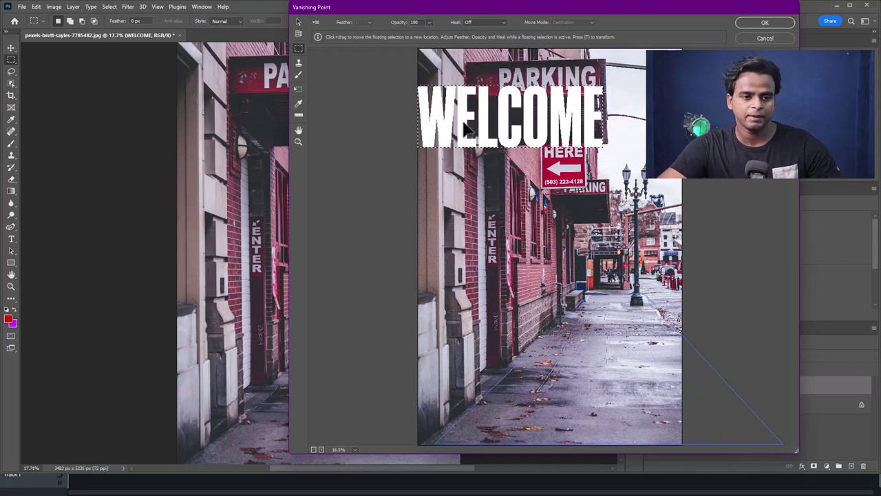
Rotate WELCOME about 90° and slide it onto the sidewalk plane, confirming with OK.
key(t)
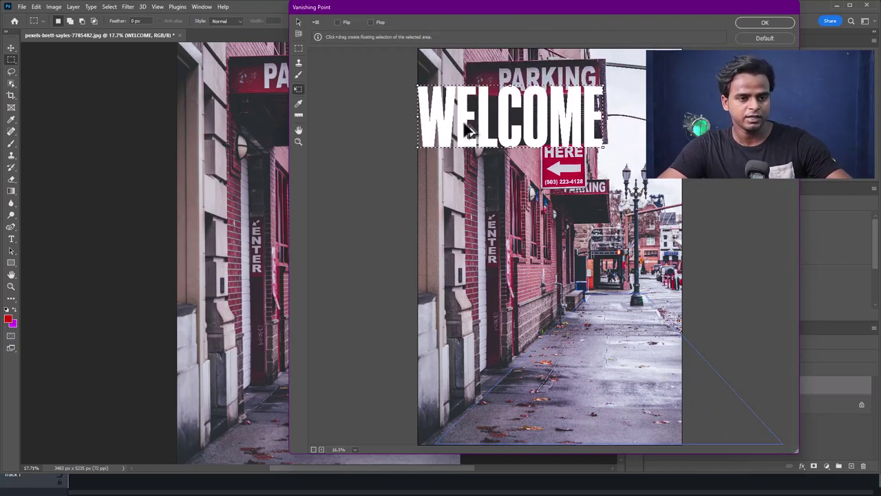
drag(621, 82, 557, 33)
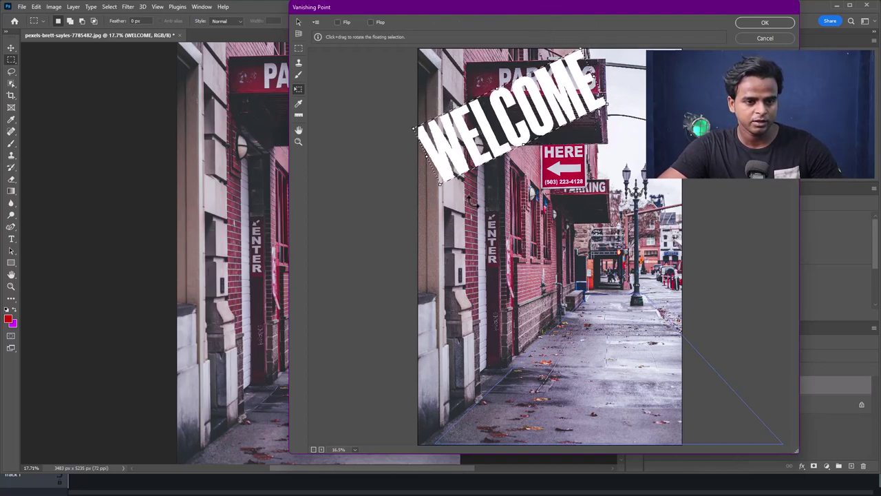
drag(508, 213, 578, 206)
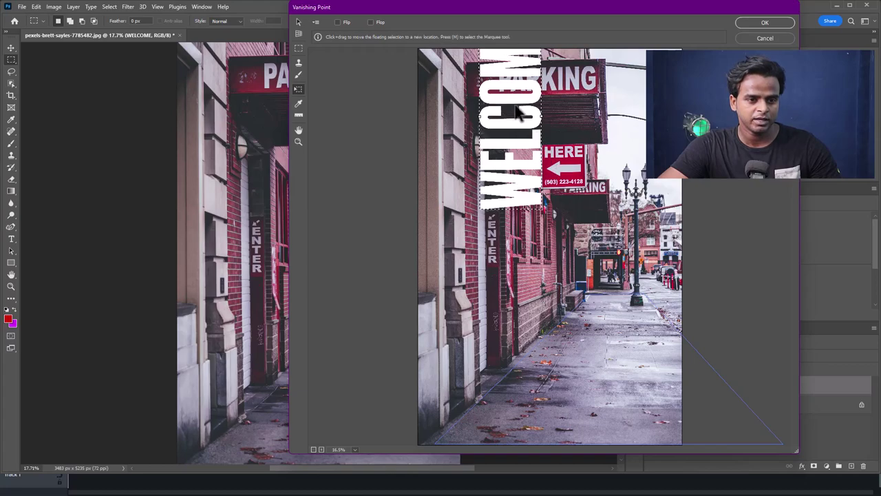
drag(519, 137, 518, 210)
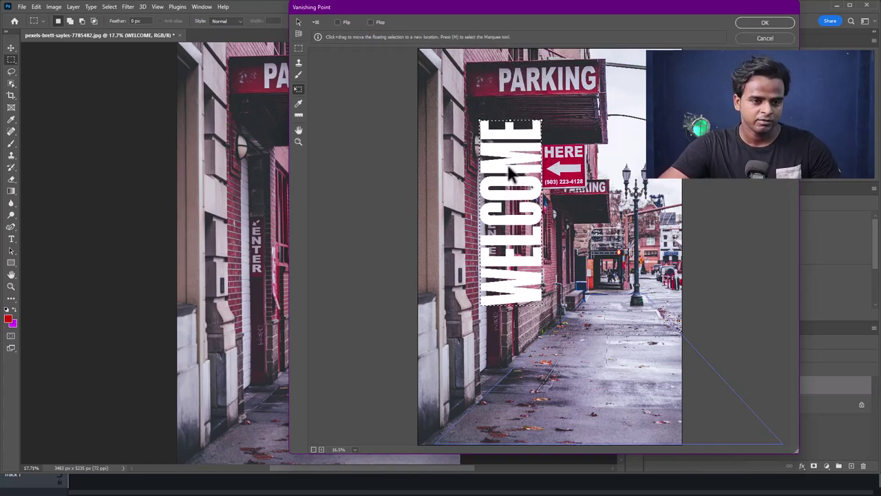
mouse_move(517, 180)
mouse_down()
mouse_move(488, 159)
mouse_move(606, 331)
mouse_move(605, 309)
mouse_up()
mouse_move(606, 314)
mouse_down()
mouse_move(572, 379)
mouse_move(576, 364)
mouse_move(629, 385)
mouse_move(623, 367)
mouse_move(605, 378)
mouse_up()
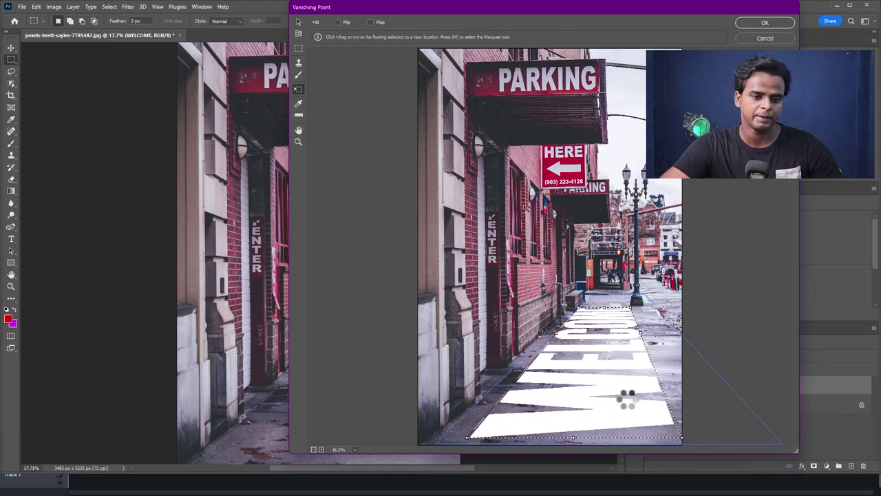
click(764, 24)
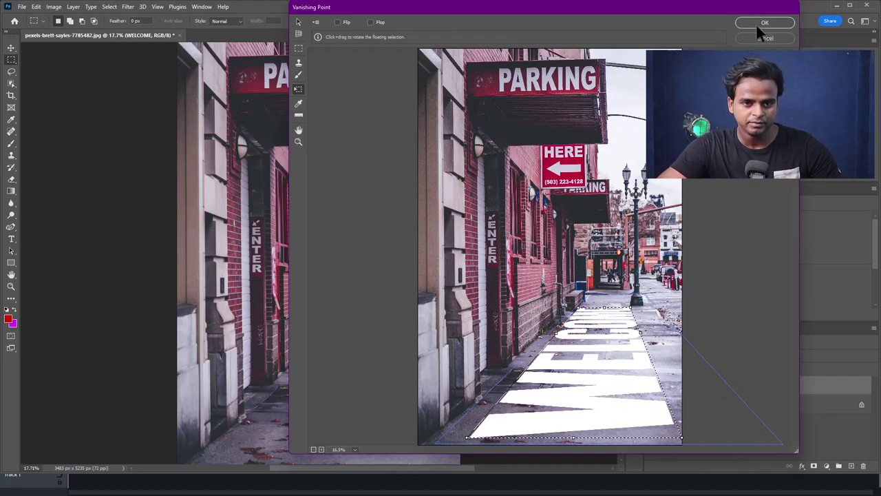
Apply the Vanishing Point result and reposition the WELCOME layer onto the sidewalk.
click(765, 24)
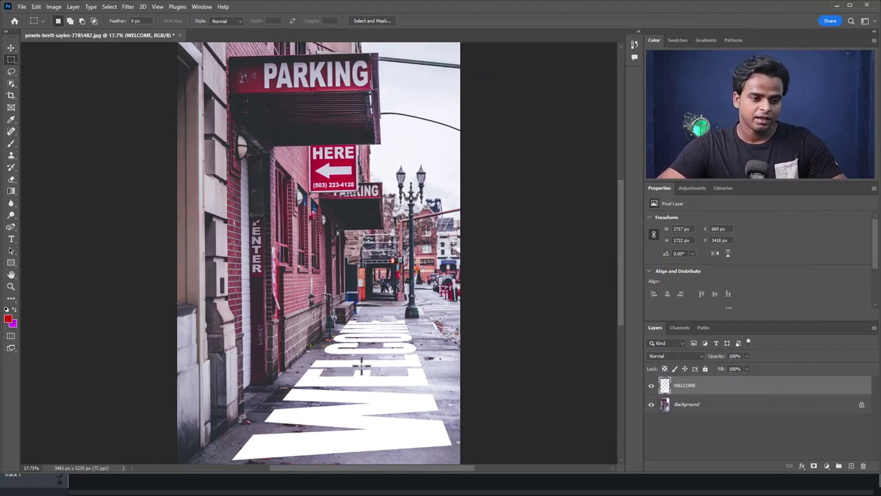
click(11, 48)
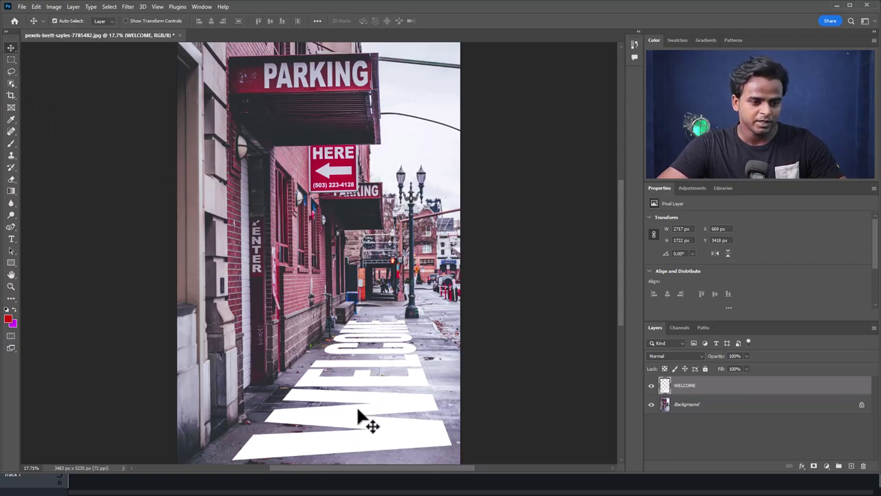
drag(363, 415, 413, 437)
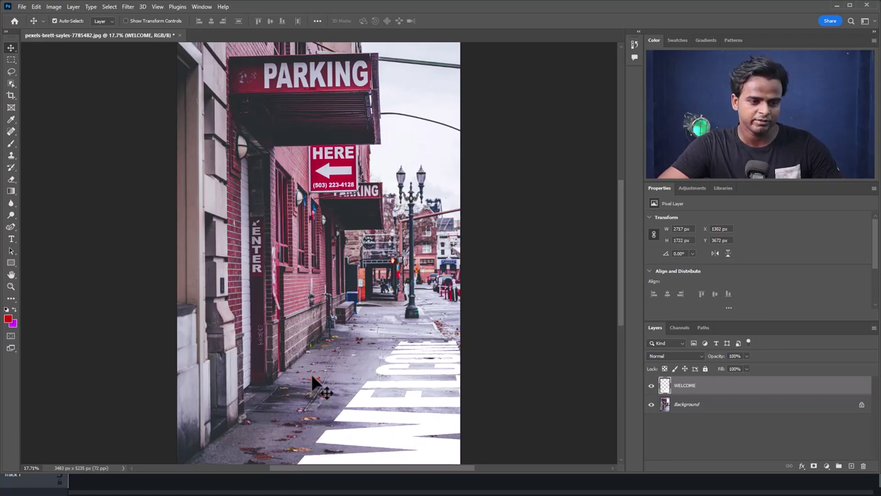
drag(387, 446, 330, 425)
click(674, 357)
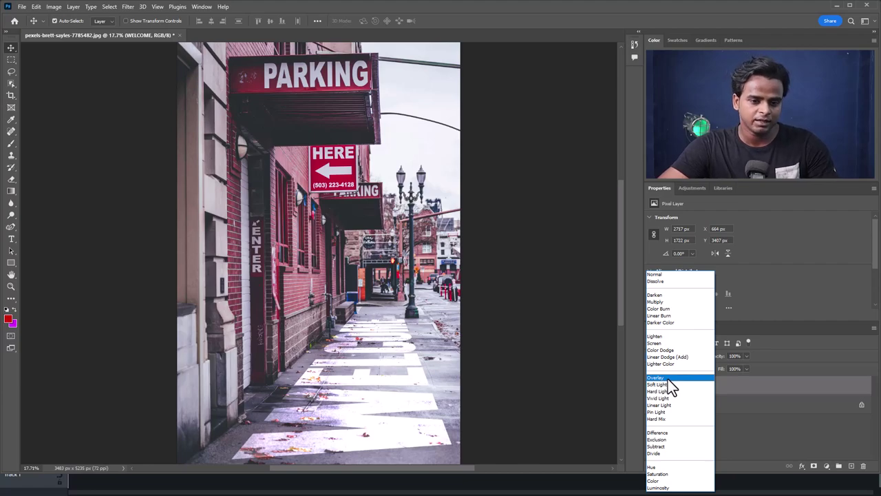
Set the WELCOME layer to Overlay and bring up its Blending Options.
click(668, 379)
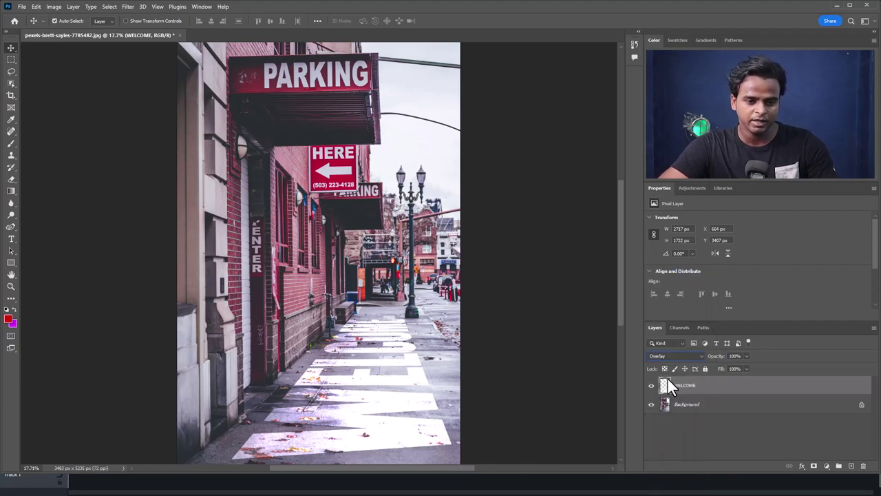
right_click(740, 391)
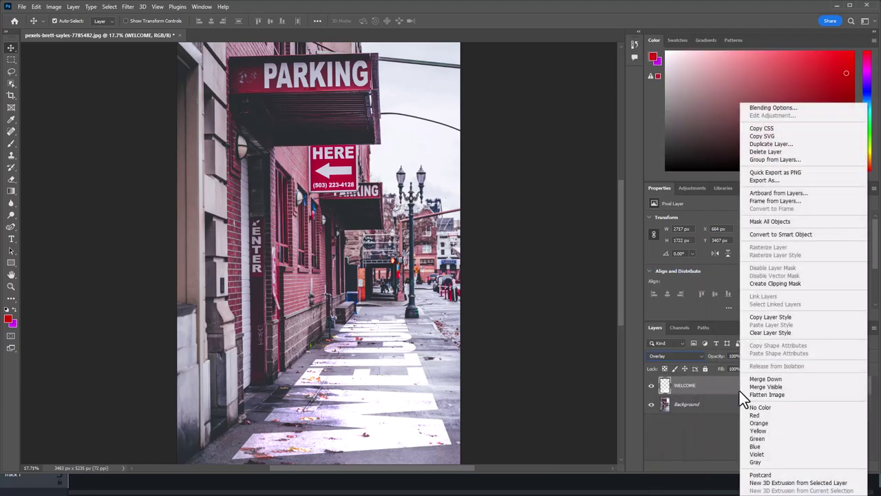
click(785, 109)
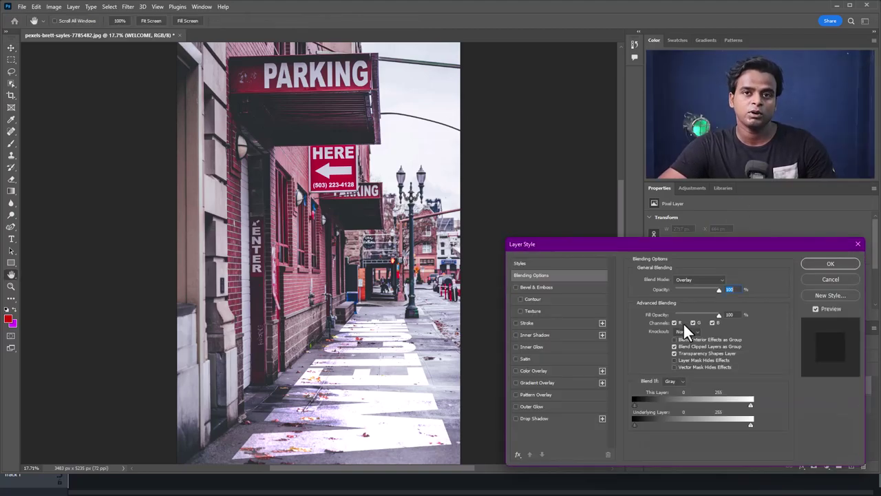
drag(648, 243, 633, 102)
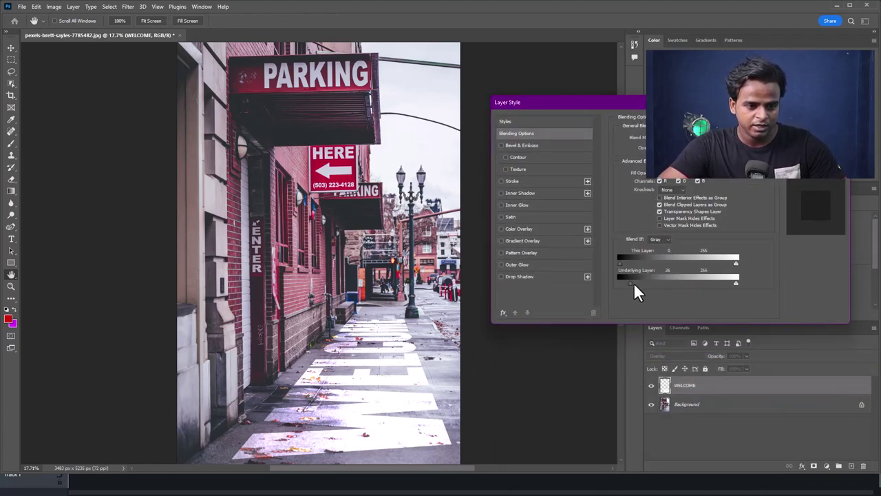
Split the Underlying Layer Blend If slider to 99/158 so pavement texture shows through.
drag(634, 283, 665, 283)
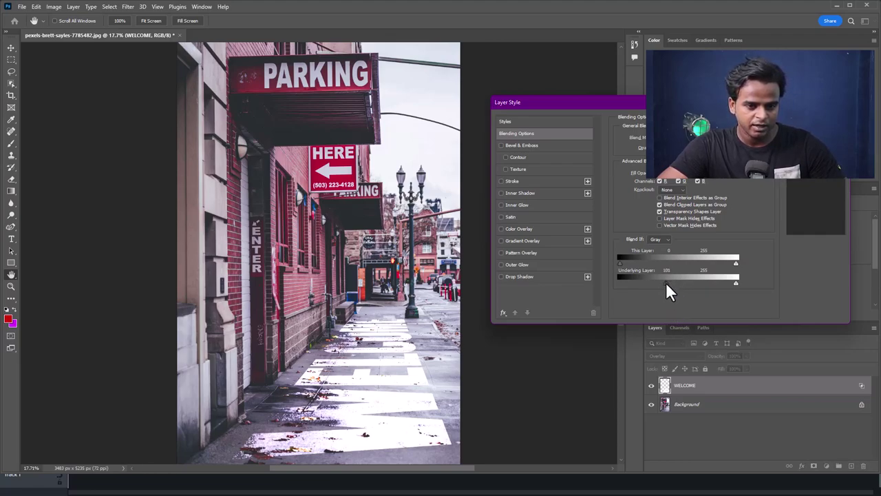
drag(666, 282, 694, 283)
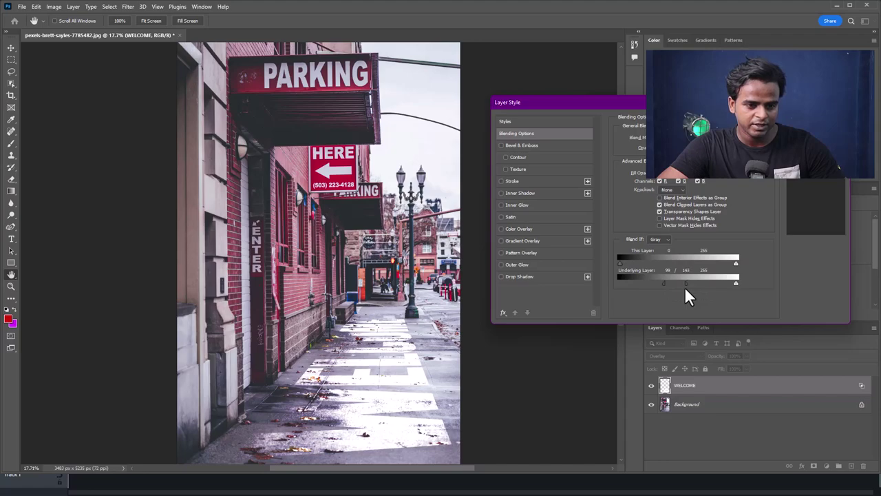
drag(685, 287, 691, 288)
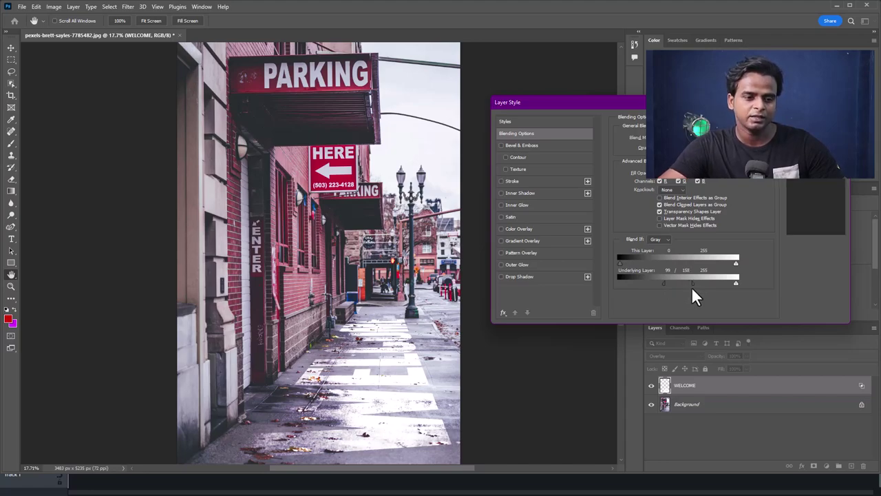